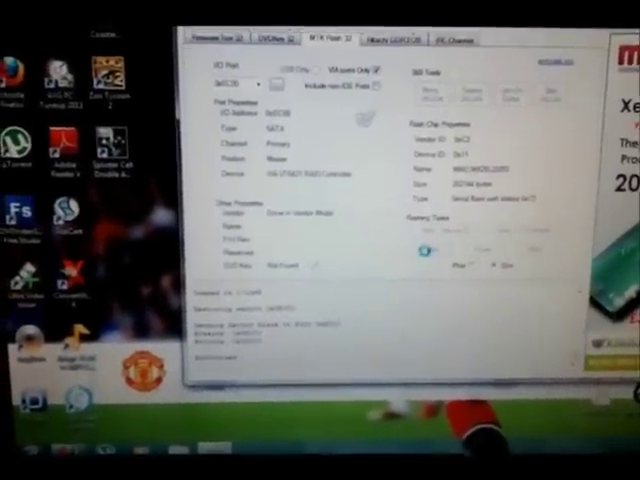
Step: Read the drive's original firmware so a copy can be saved to Documents
{"action": "left_click", "coordinate": [423, 258]}
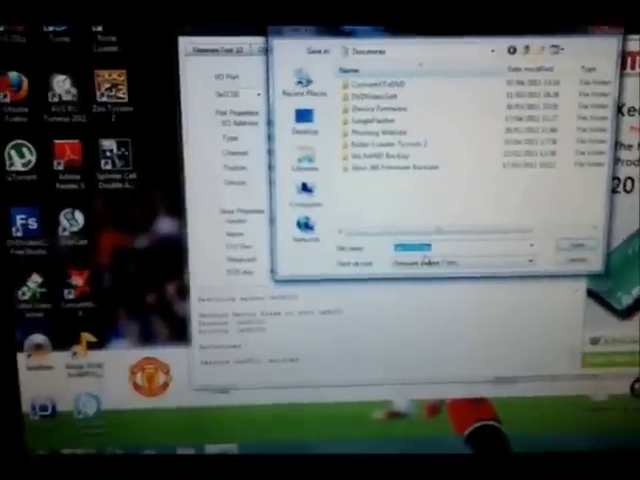